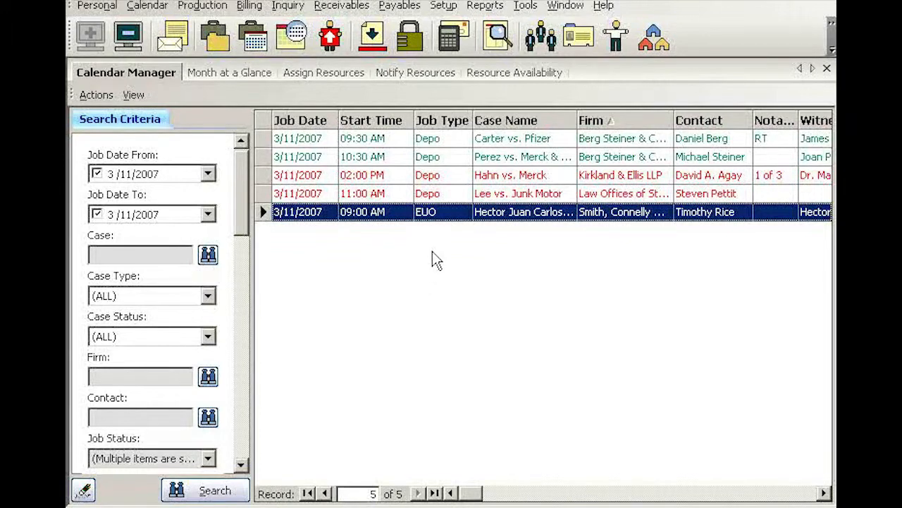
Search Assign Resources for the jobs dated 3/11/2007.
left_click(337, 76)
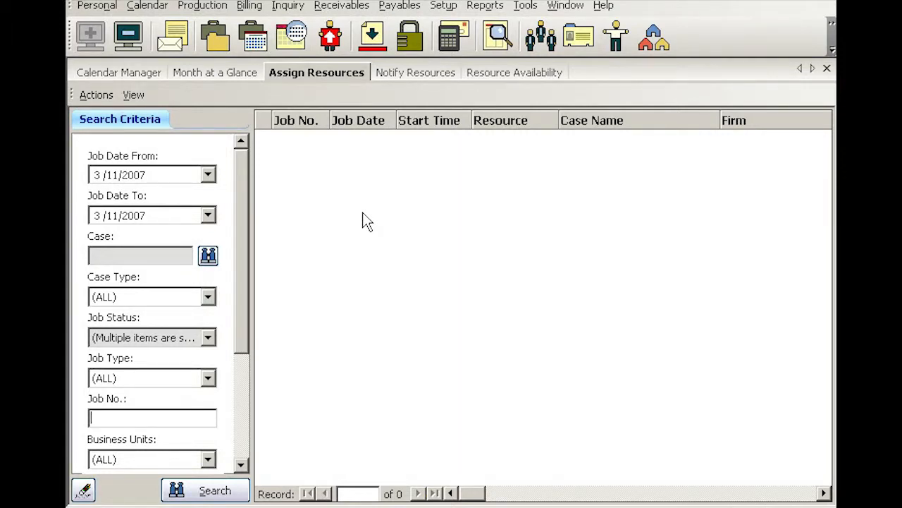
left_click(215, 491)
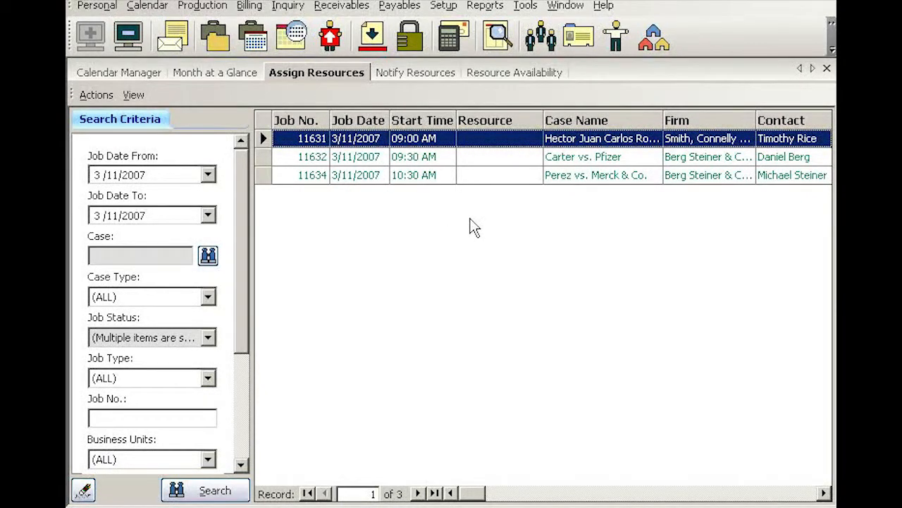
Sort the job list by case name, by firm in descending order, and finally by start time with the earliest first.
left_click(445, 123)
left_click(448, 125)
left_click(650, 125)
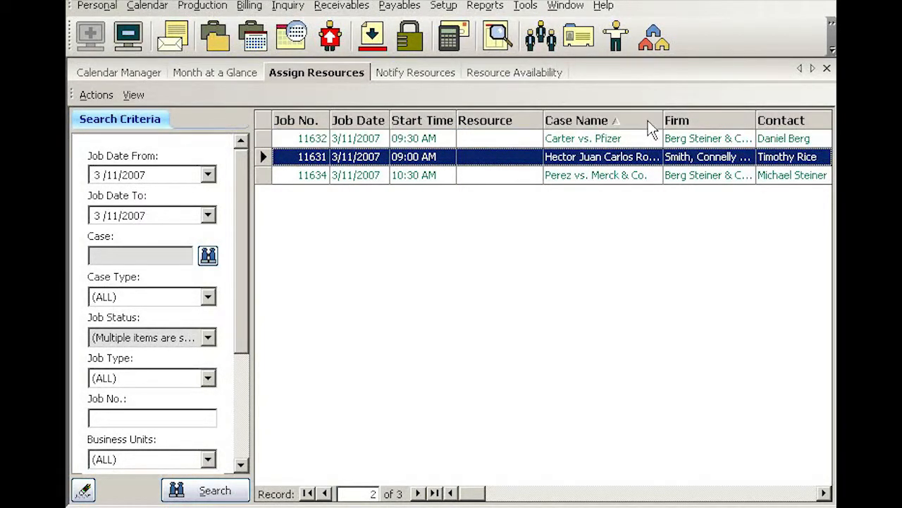
left_click(746, 127)
left_click(747, 127)
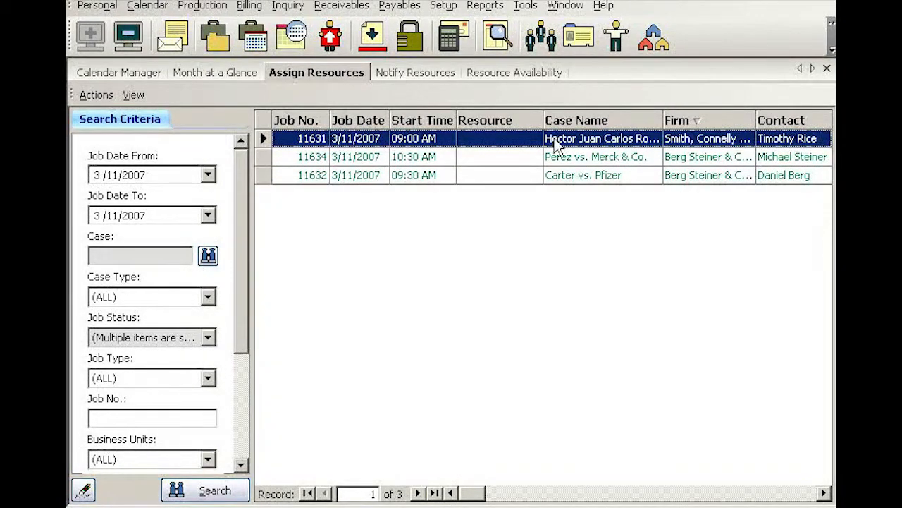
left_click(450, 125)
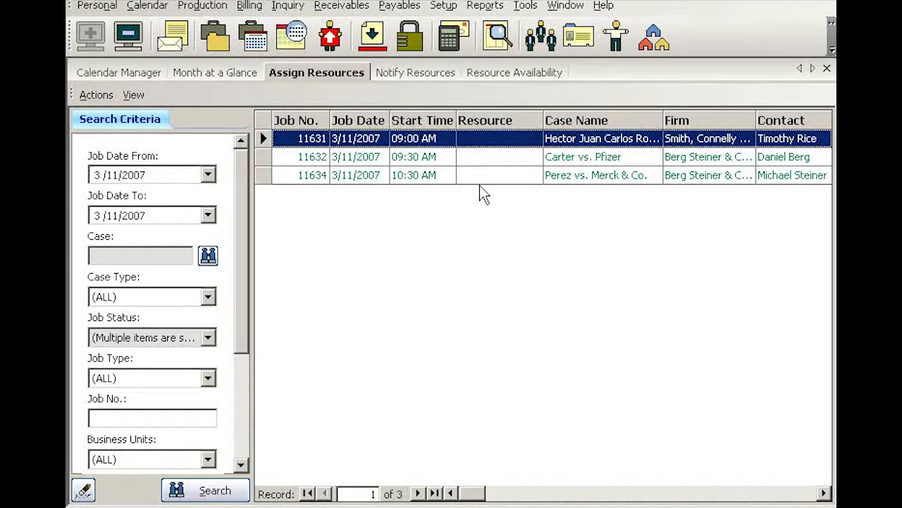
Open the resource assignment window for the 09:00 AM job and select its required Medical specialty.
right_click(480, 143)
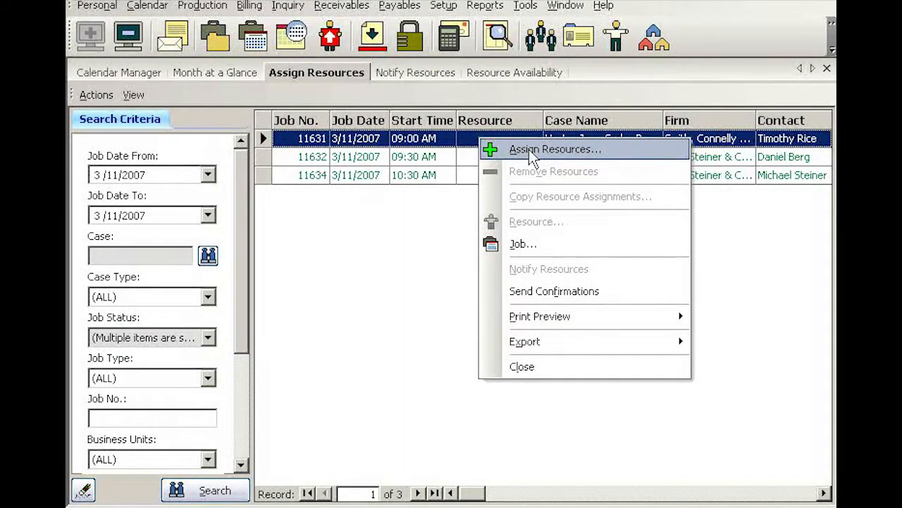
left_click(568, 149)
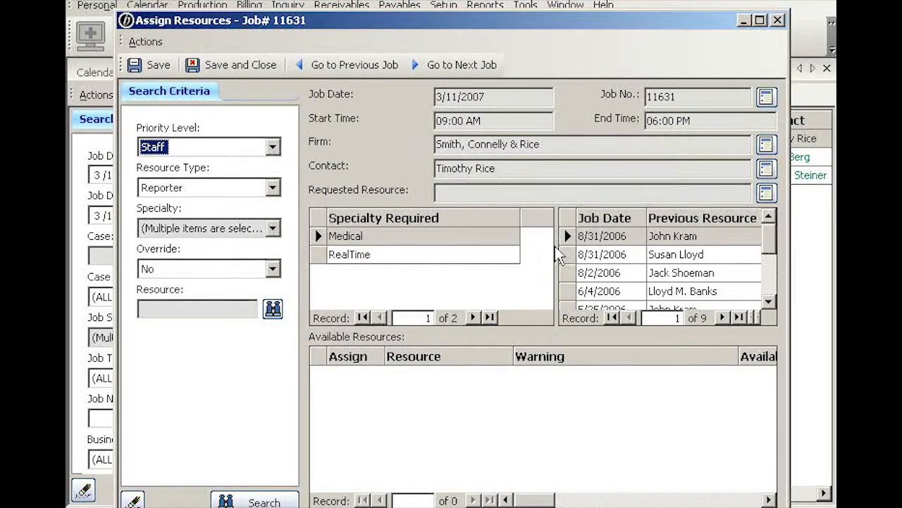
left_click(454, 239)
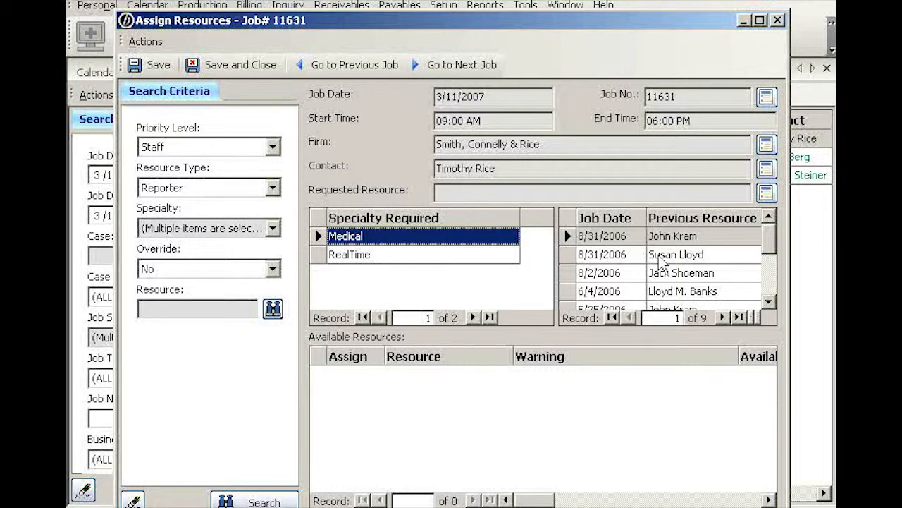
Sort the previous resources by name, then by job date with the most recent first, and select the top entry.
left_click(687, 224)
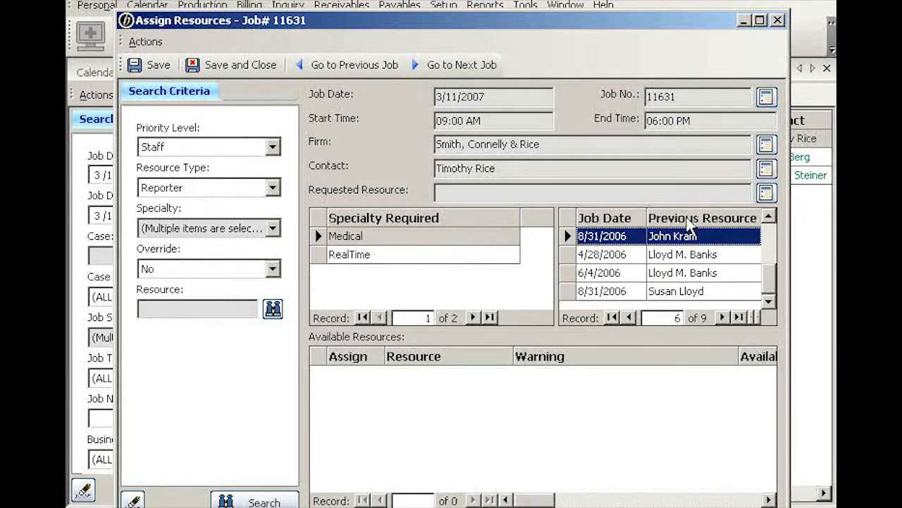
left_click_drag(769, 289, 769, 239)
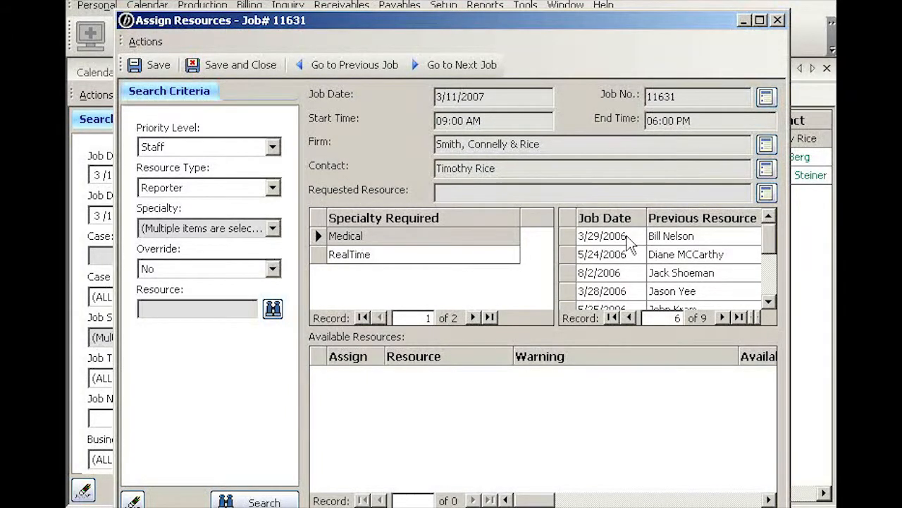
left_click(627, 241)
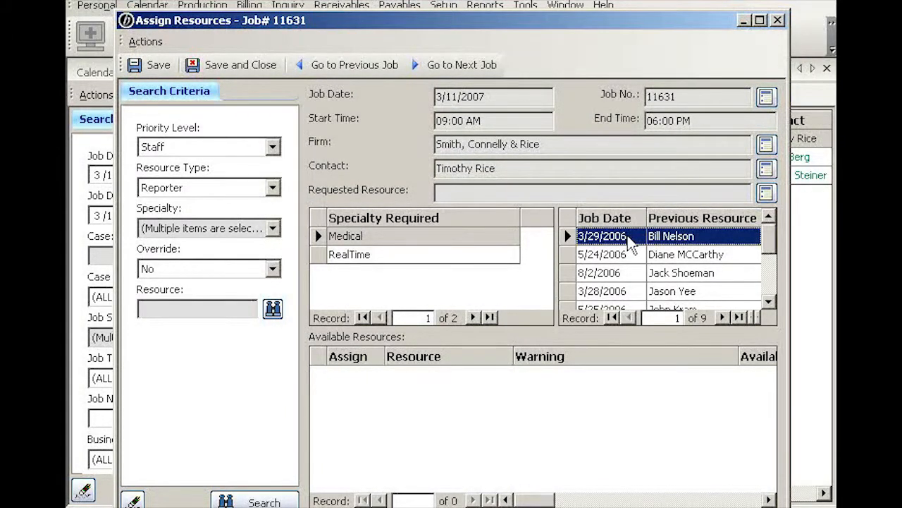
left_click(640, 218)
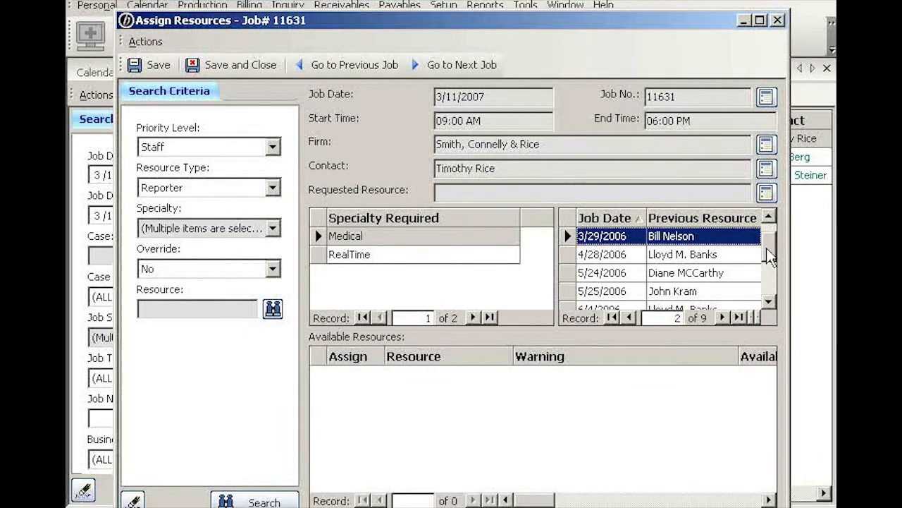
left_click_drag(767, 252, 767, 238)
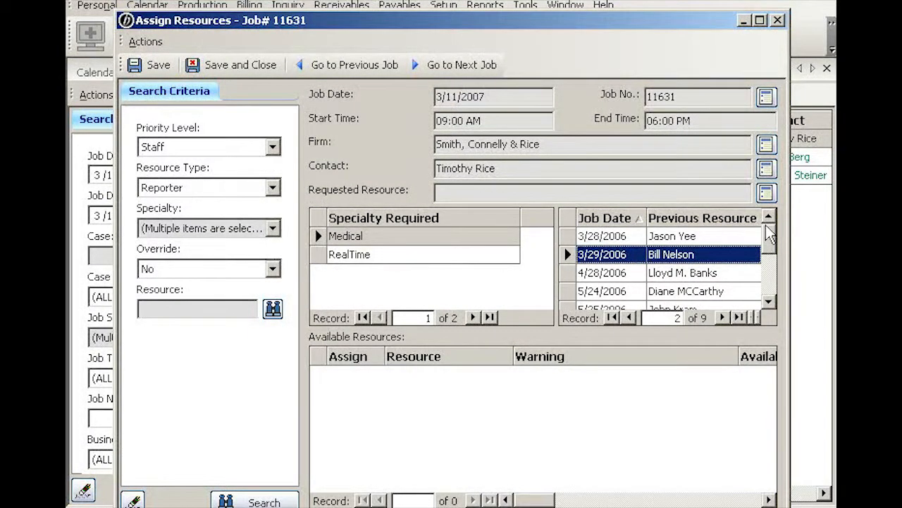
left_click(630, 218)
left_click(628, 236)
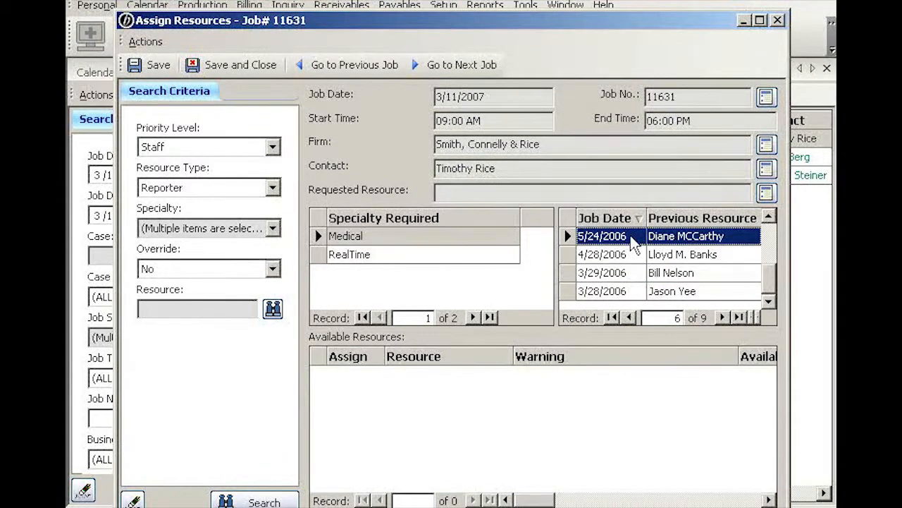
left_click_drag(770, 288, 771, 235)
left_click(617, 244)
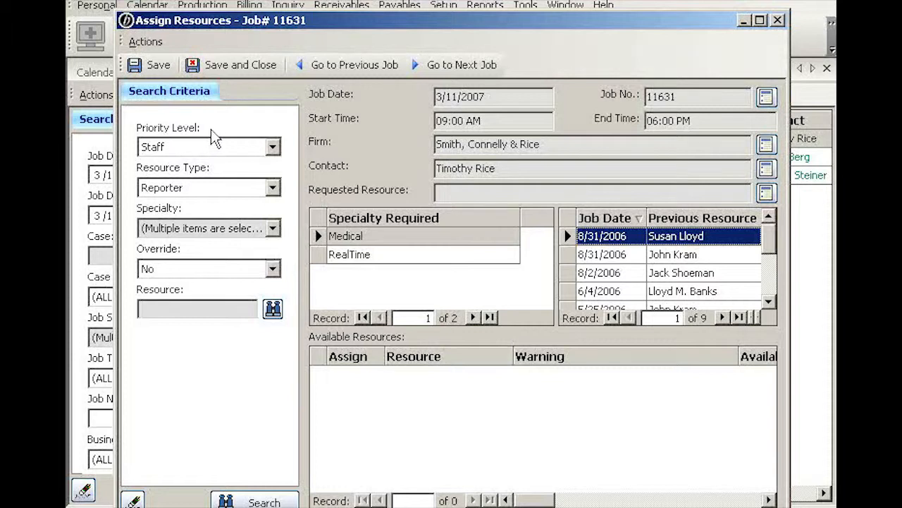
Review the Priority Level and Resource Type options, search for available Staff reporters, and select the RealTime required specialty.
left_click(273, 148)
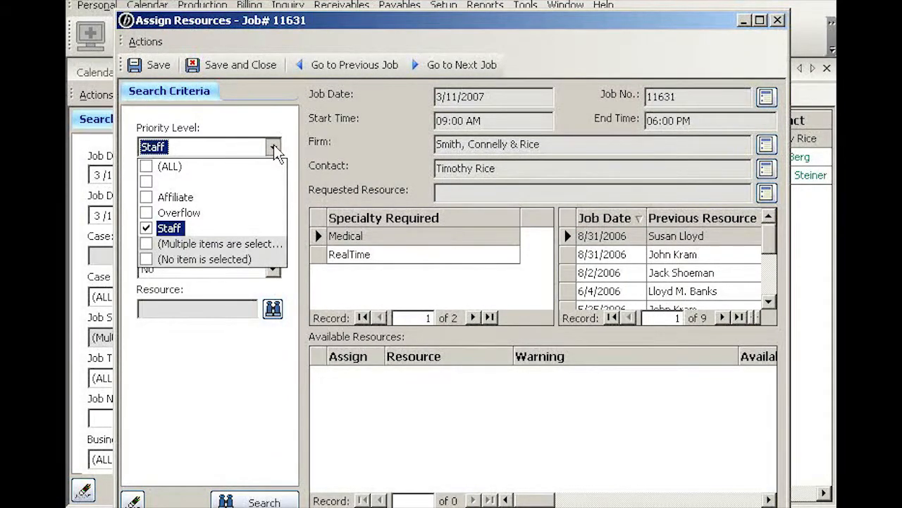
left_click(275, 149)
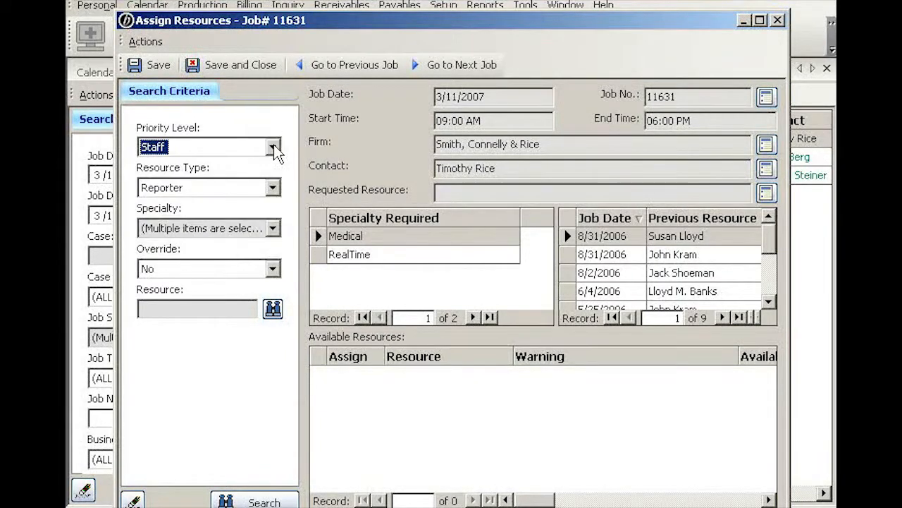
left_click(273, 191)
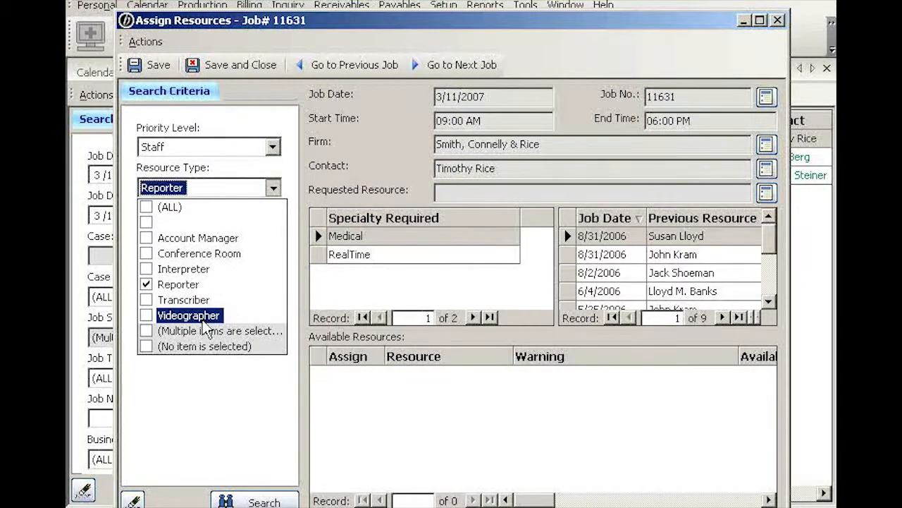
left_click(279, 173)
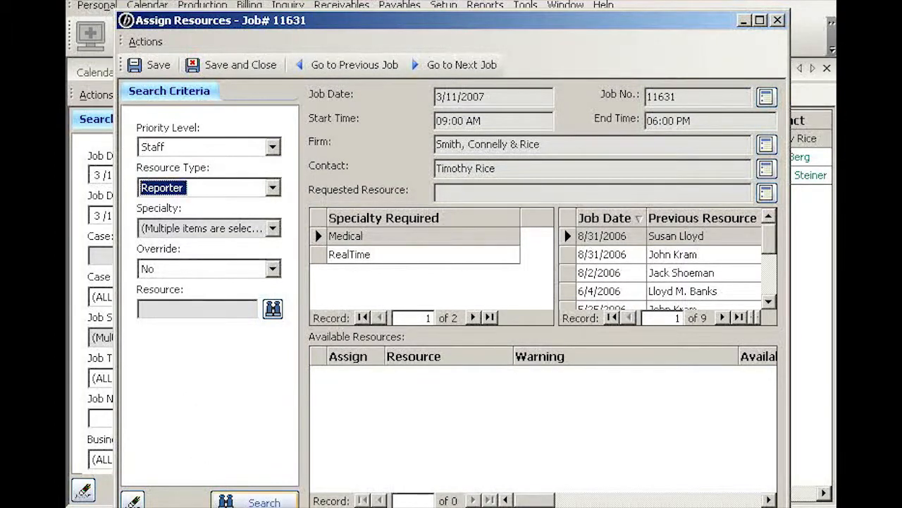
left_click(264, 502)
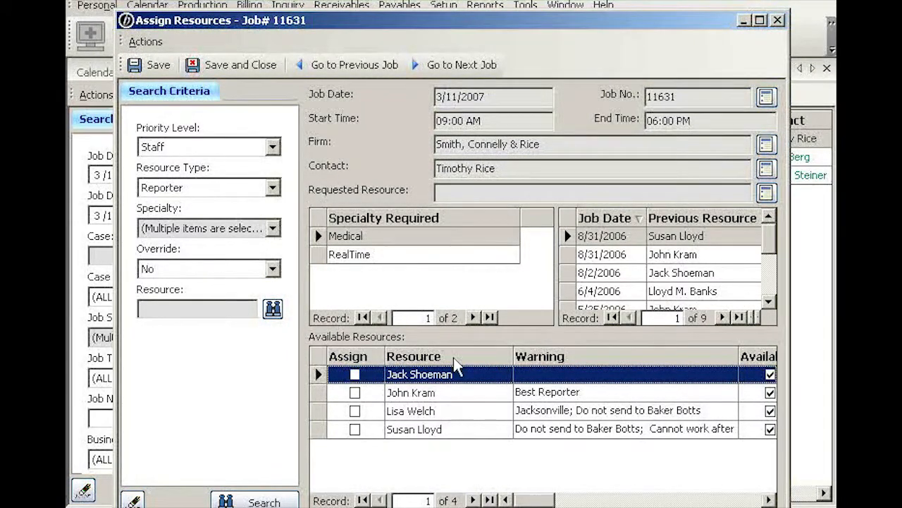
left_click(443, 261)
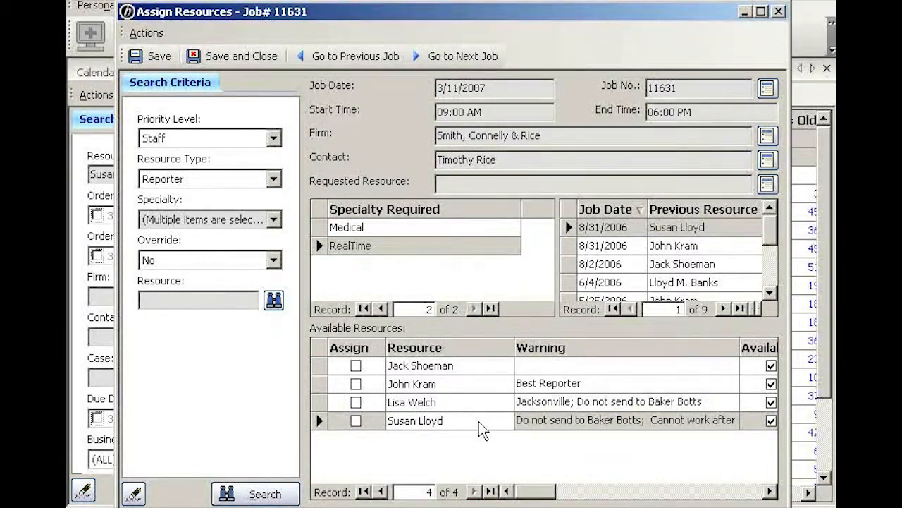
Review the last listed available reporter's jobs in progress, including days old and estimated pages, and close the list.
right_click(480, 424)
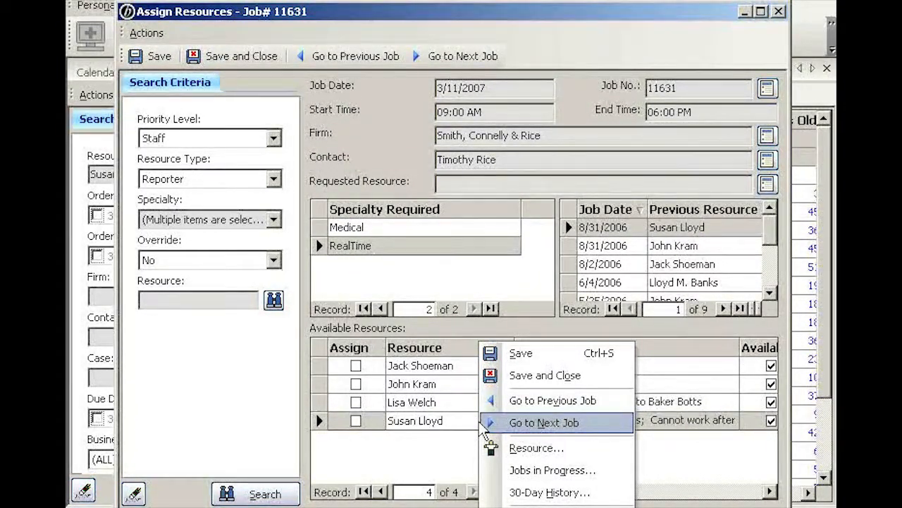
left_click(580, 469)
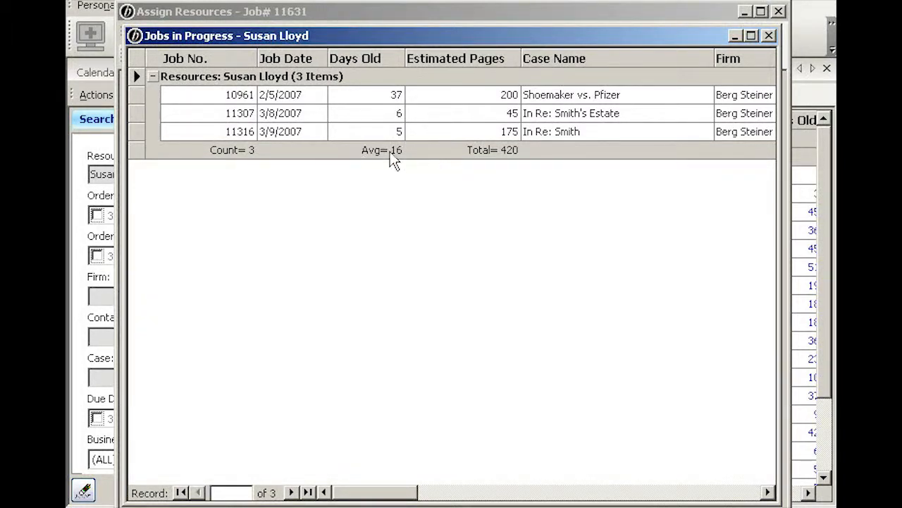
left_click(513, 150)
left_click(510, 132)
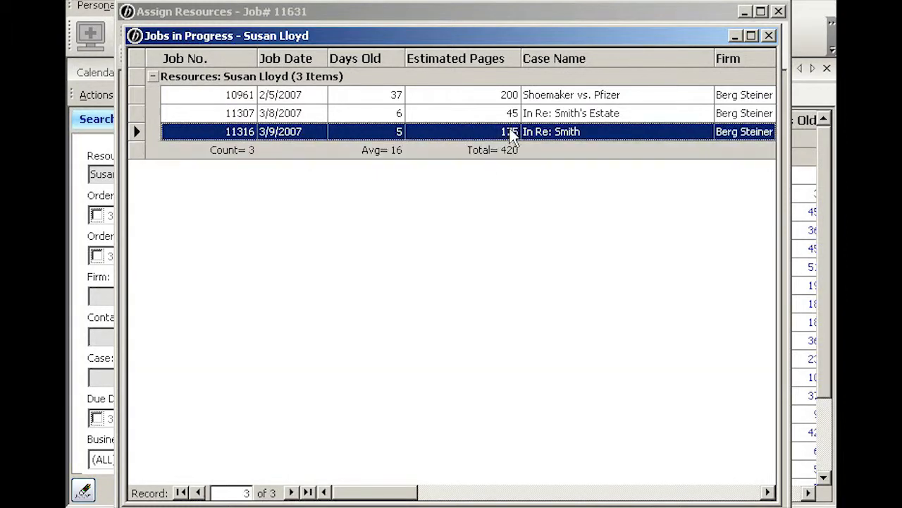
left_click(513, 117)
left_click(514, 97)
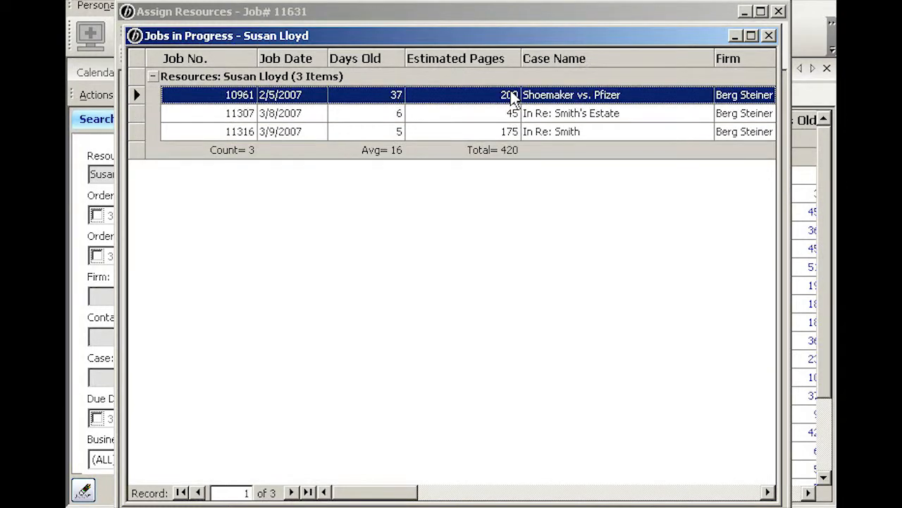
left_click(395, 153)
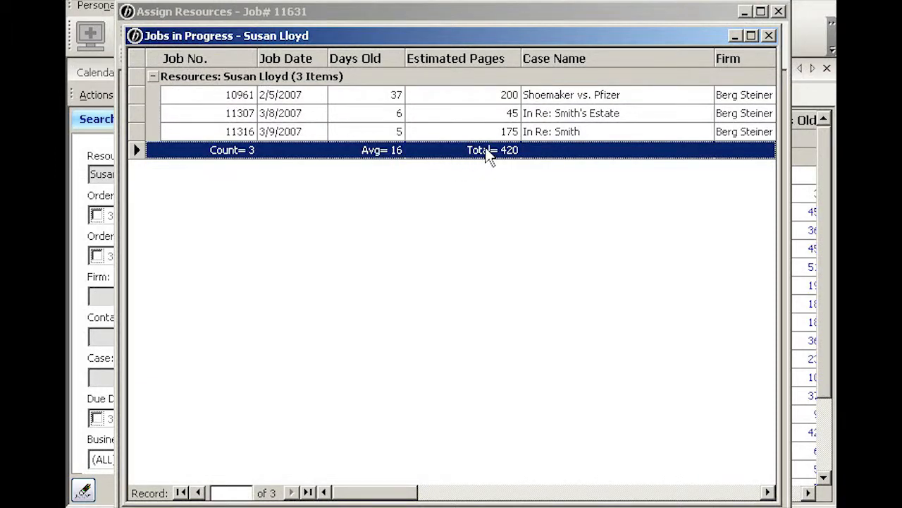
left_click(770, 36)
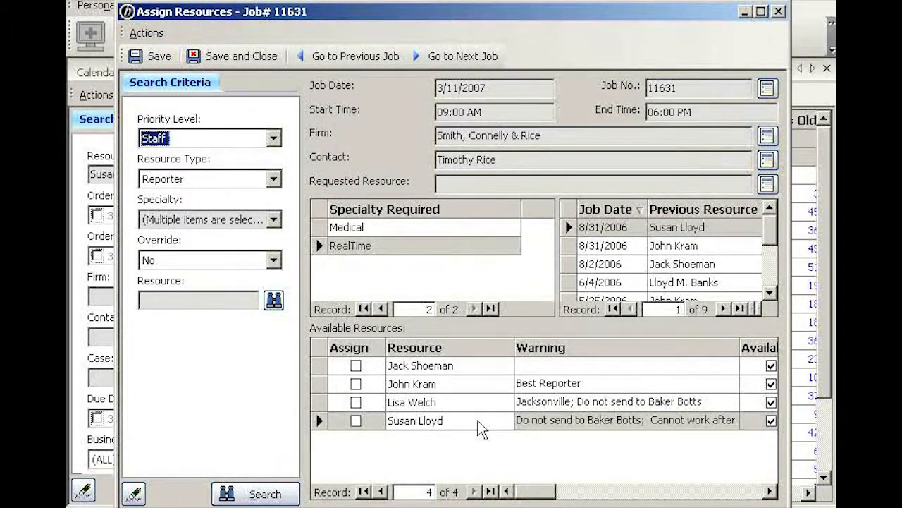
Check the same reporter's 30-day job history and its total, and close it.
right_click(480, 428)
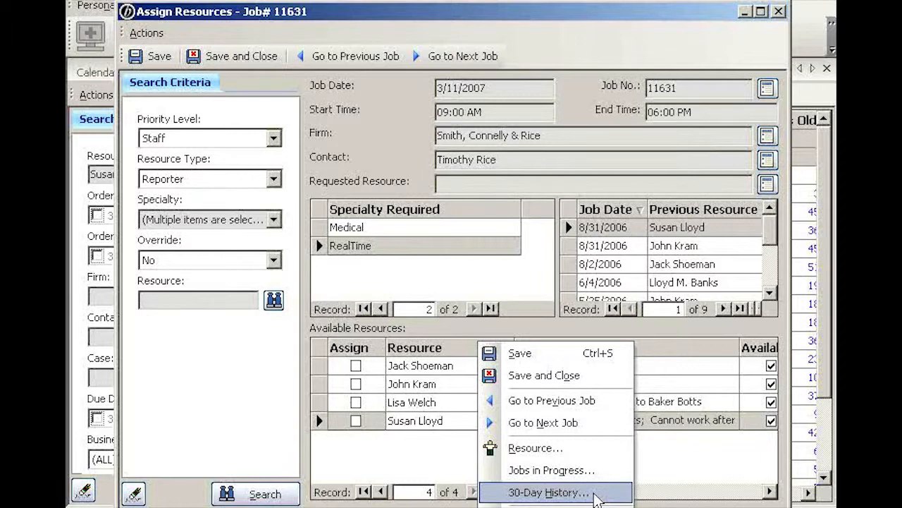
left_click(596, 493)
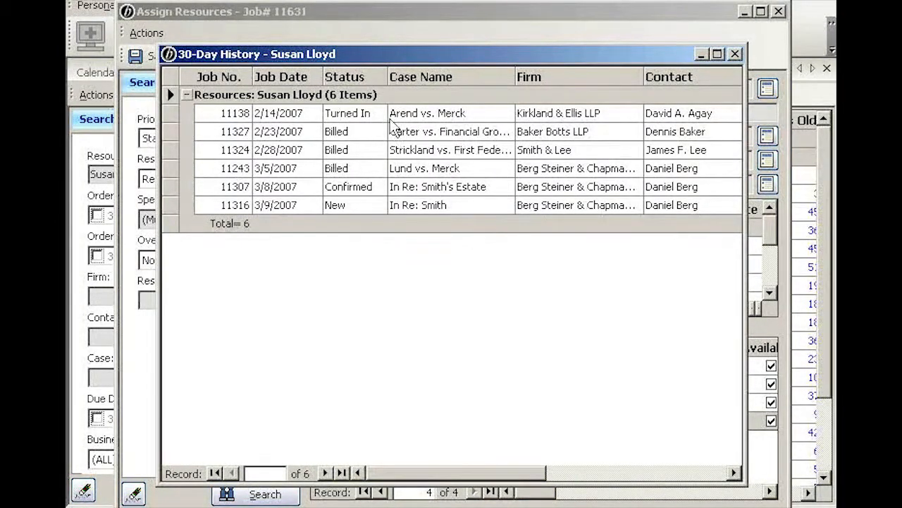
left_click(248, 224)
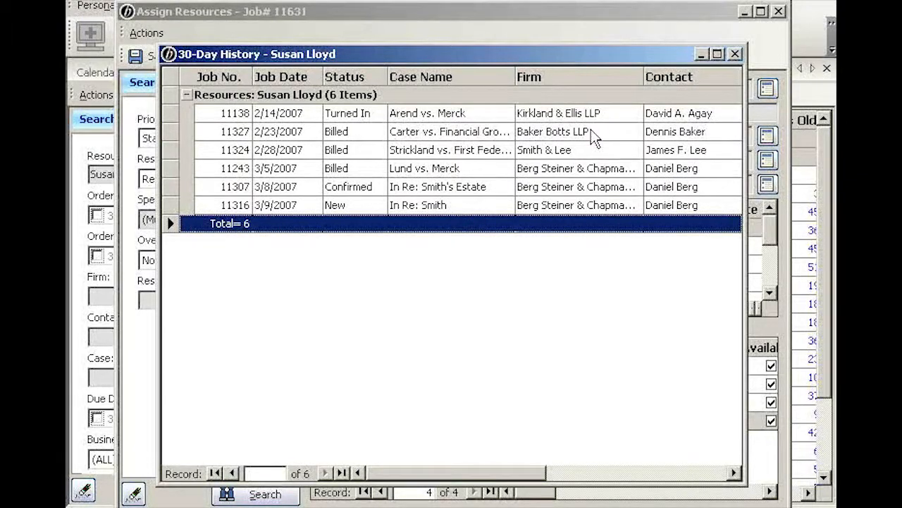
left_click(734, 53)
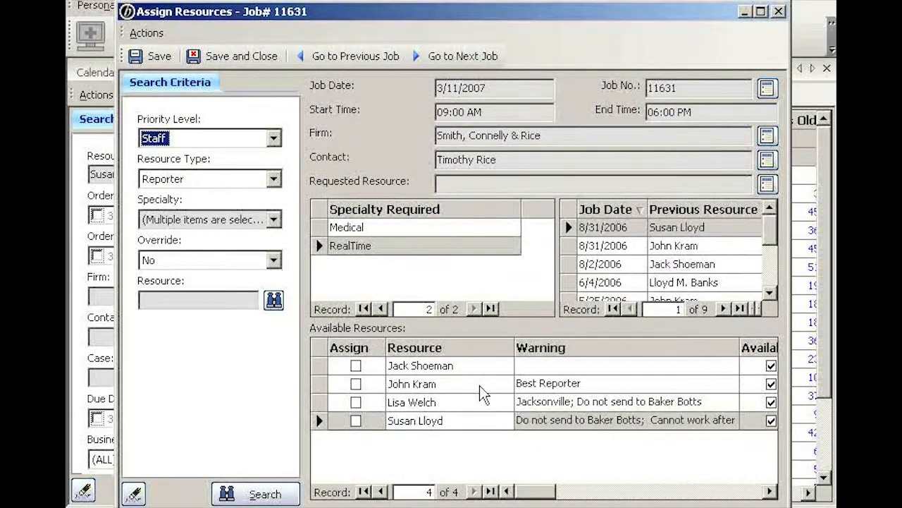
Mark the last listed reporter for assignment, try adding the first and third reporters as well, and clear those two again.
left_click(356, 421)
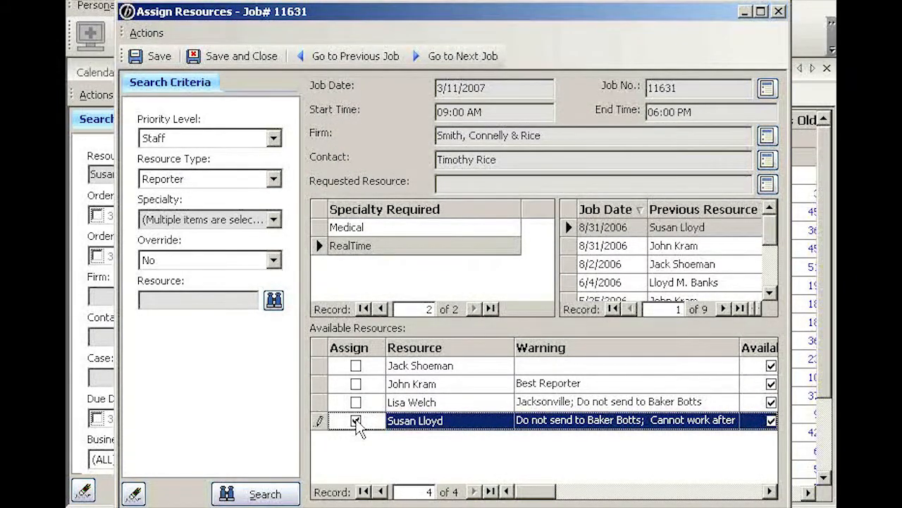
left_click(356, 366)
left_click(356, 401)
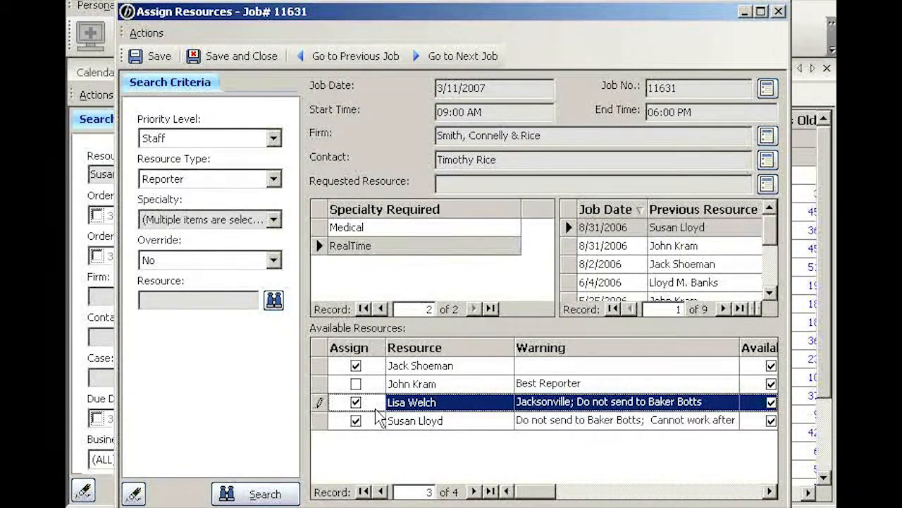
left_click(356, 366)
left_click(355, 402)
Save the reporter assignment for the 09:00 AM job and go to the next job.
left_click(157, 56)
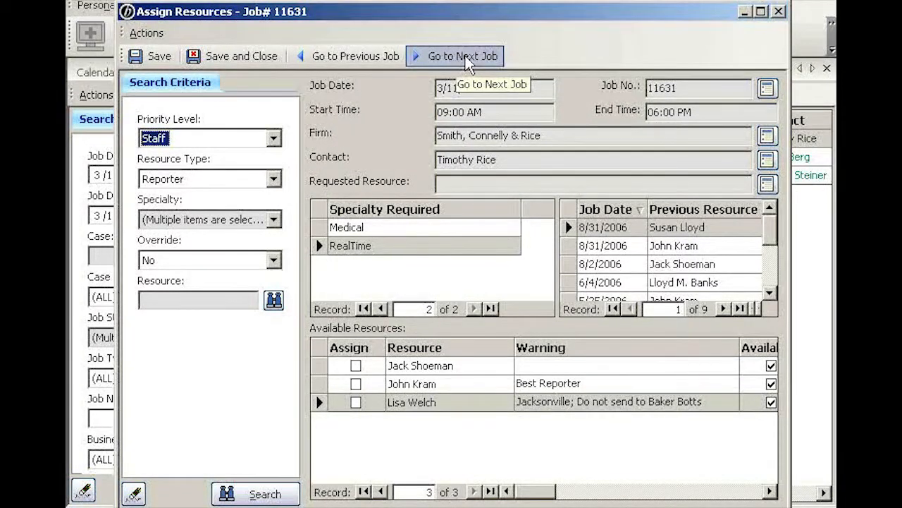
left_click(467, 62)
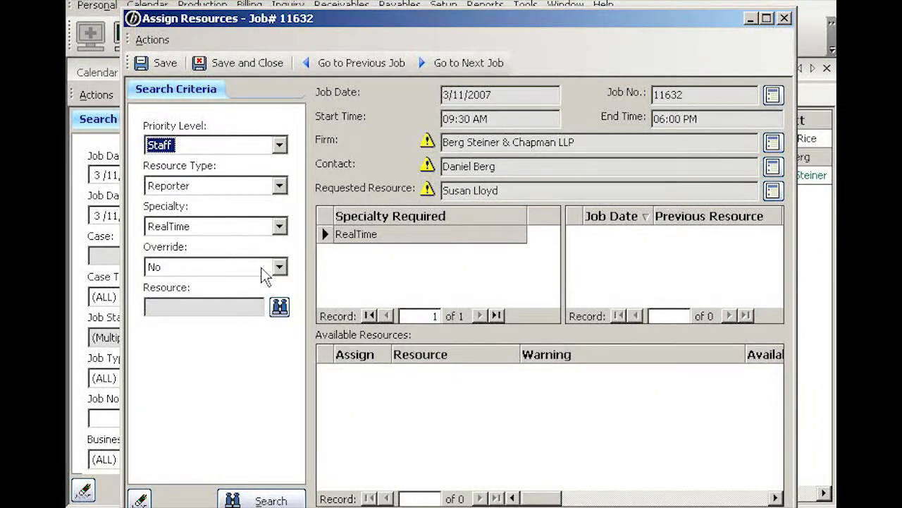
Set the override option to Yes for the 09:30 AM job and search for available staff reporters with the RealTime specialty.
left_click(280, 268)
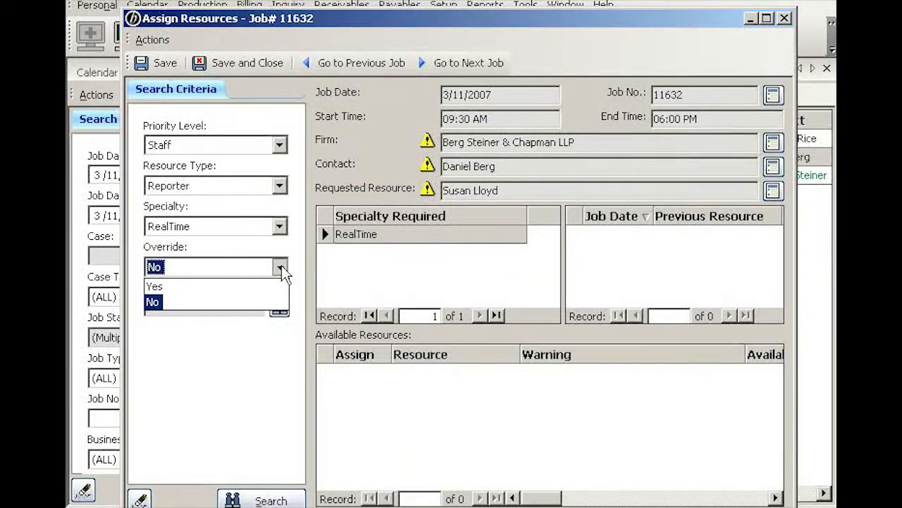
left_click(281, 267)
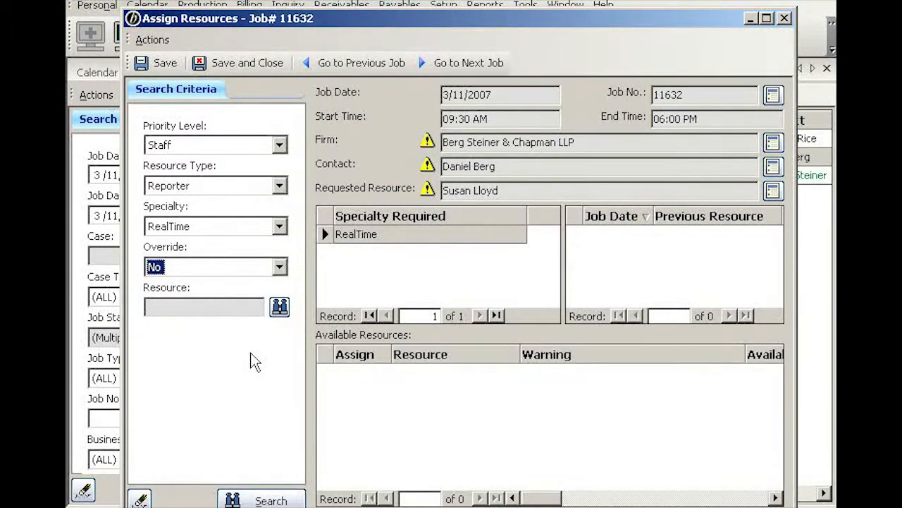
left_click(280, 266)
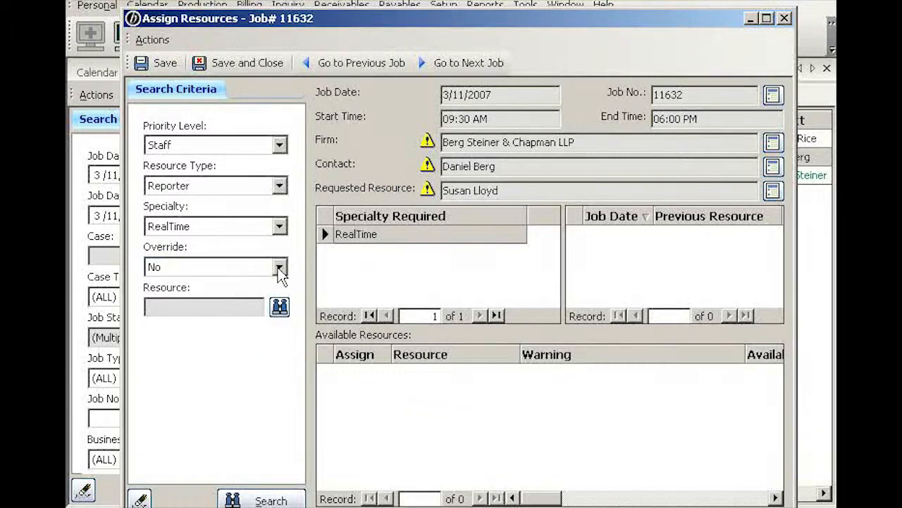
left_click(159, 295)
left_click(261, 499)
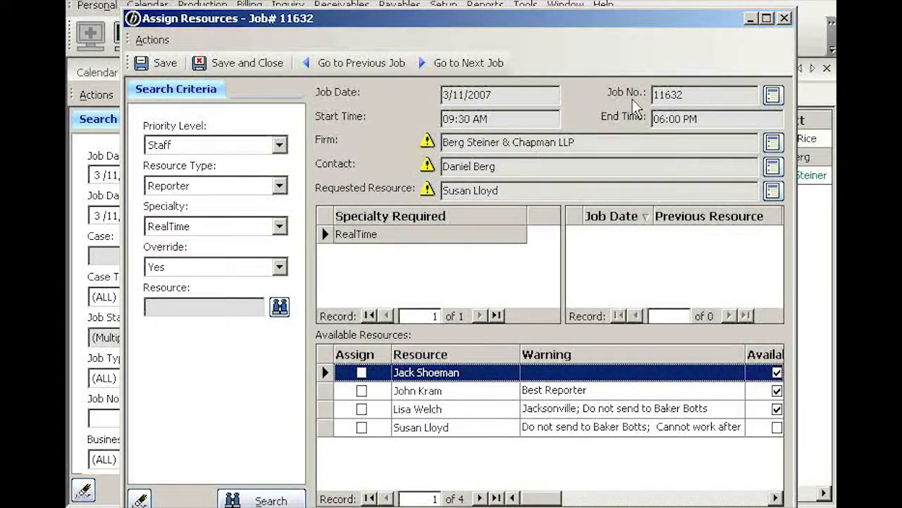
Open the 09:30 AM job's details and review its case, its parties with their requested services, and its location.
double_click(690, 97)
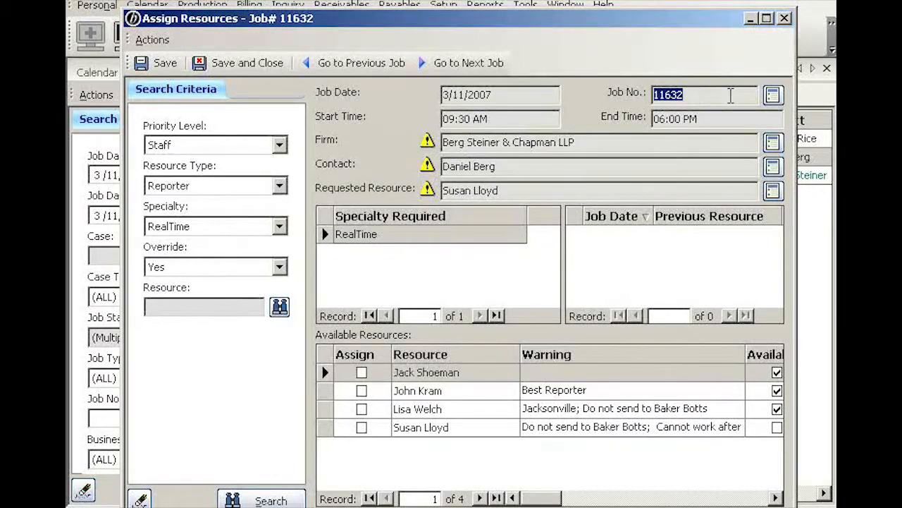
left_click(772, 98)
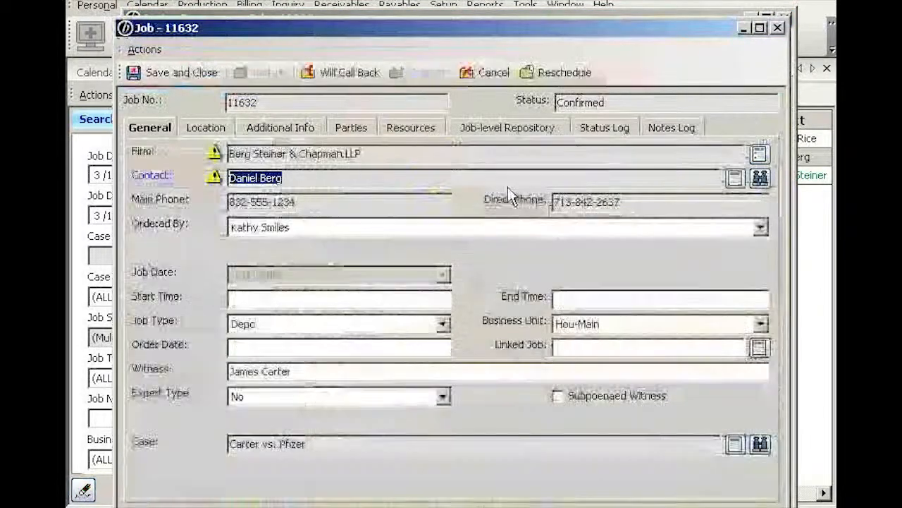
left_click(321, 444)
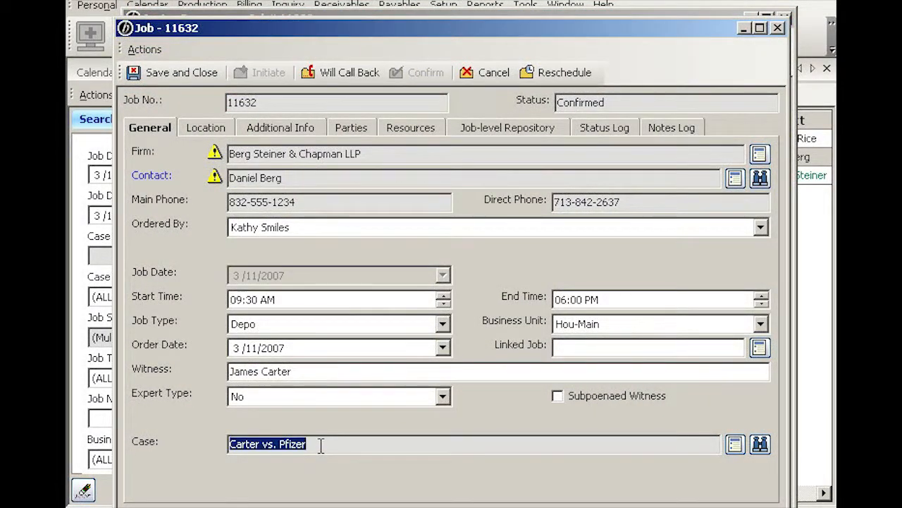
left_click(354, 130)
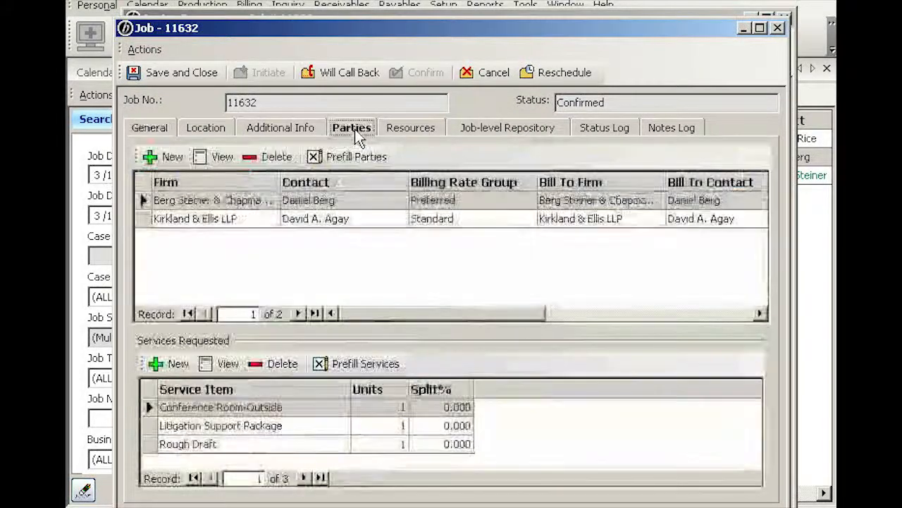
left_click(206, 128)
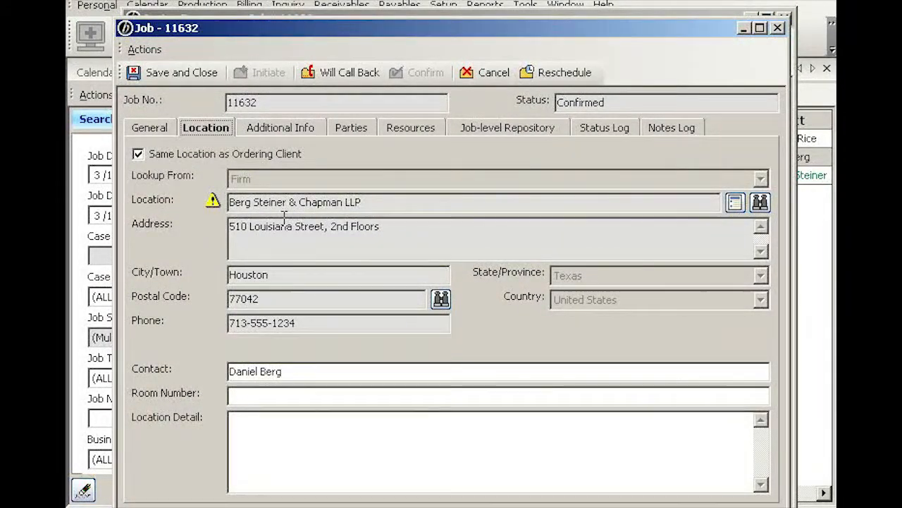